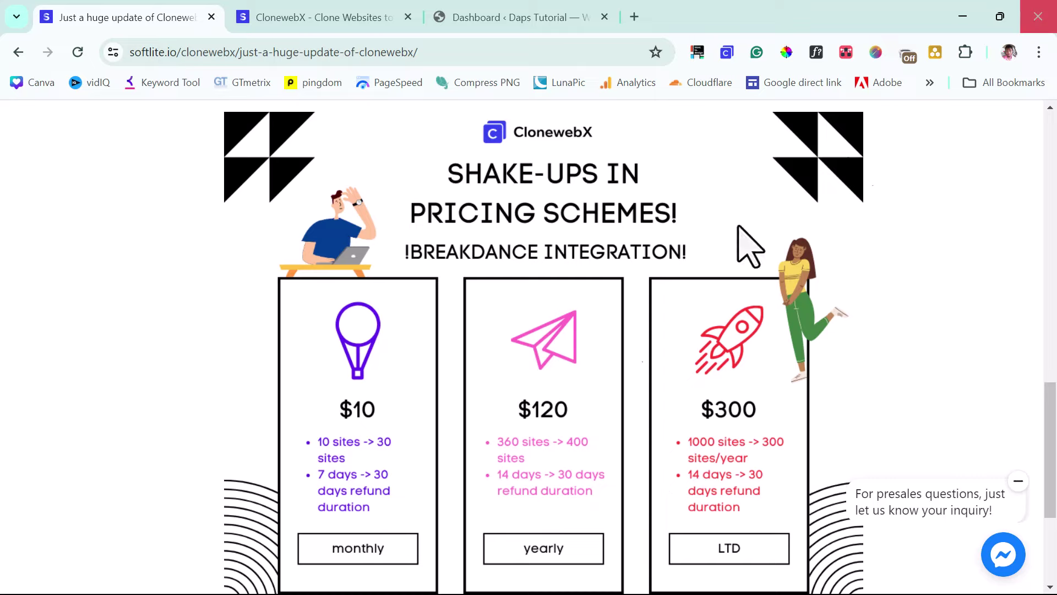
Step: Switch to the ClonewebX product page on softlite.io to review its pricing plans
click(315, 16)
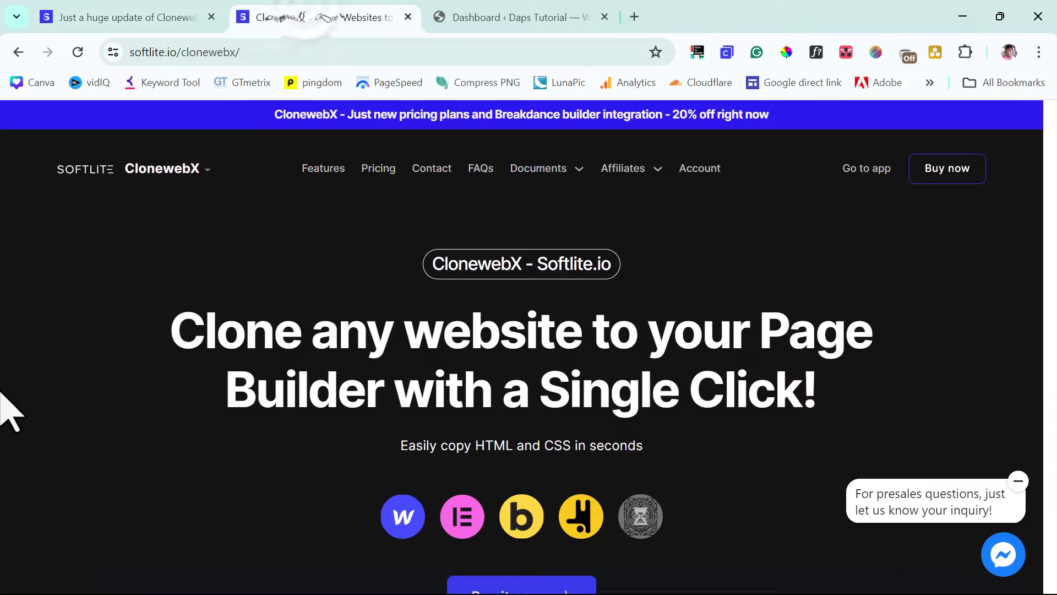
scroll(259, 288, down, 8)
scroll(260, 287, down, 8)
scroll(260, 287, down, 8)
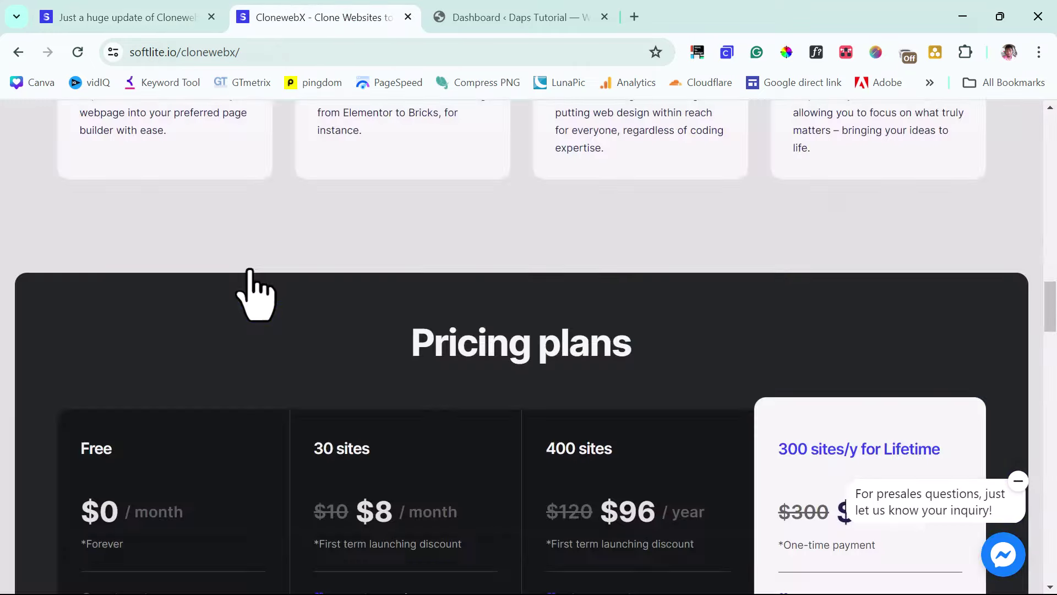
scroll(259, 287, down, 8)
scroll(259, 288, up, 4)
scroll(260, 287, up, 2)
scroll(259, 288, up, 2)
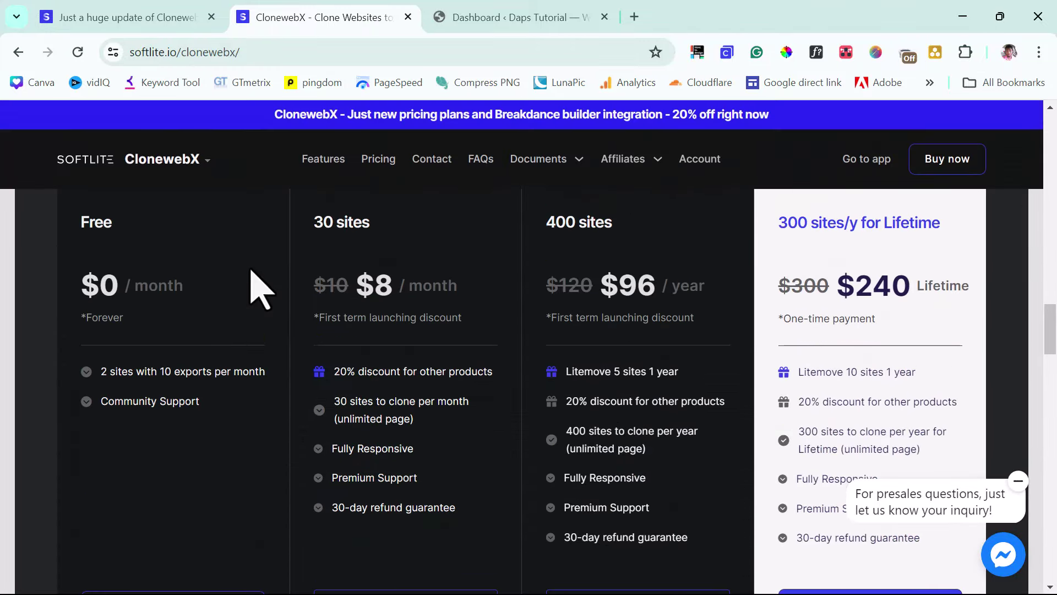
scroll(259, 287, up, 1)
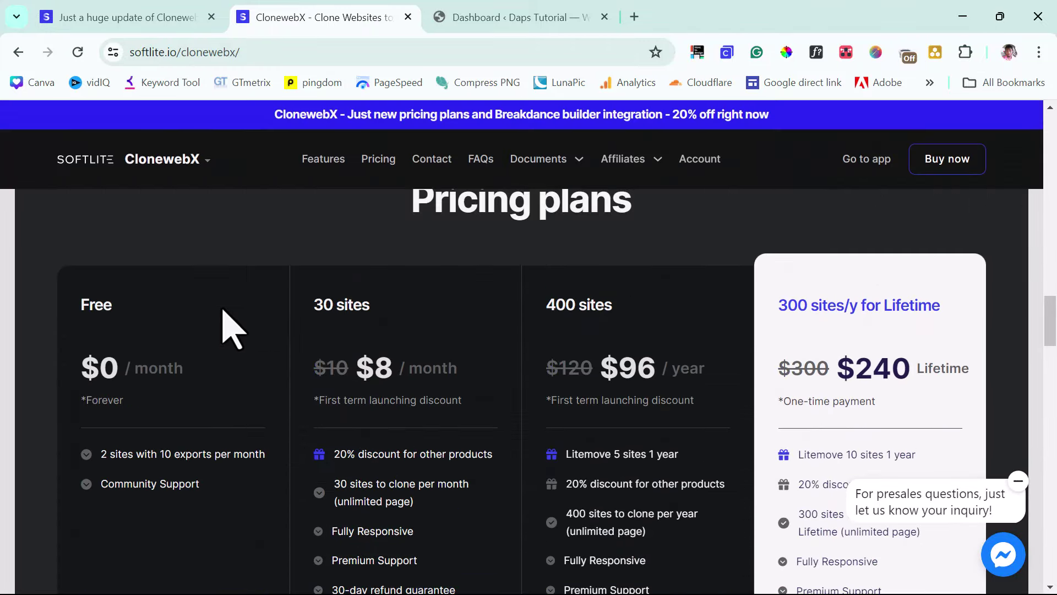
scroll(199, 320, down, 1)
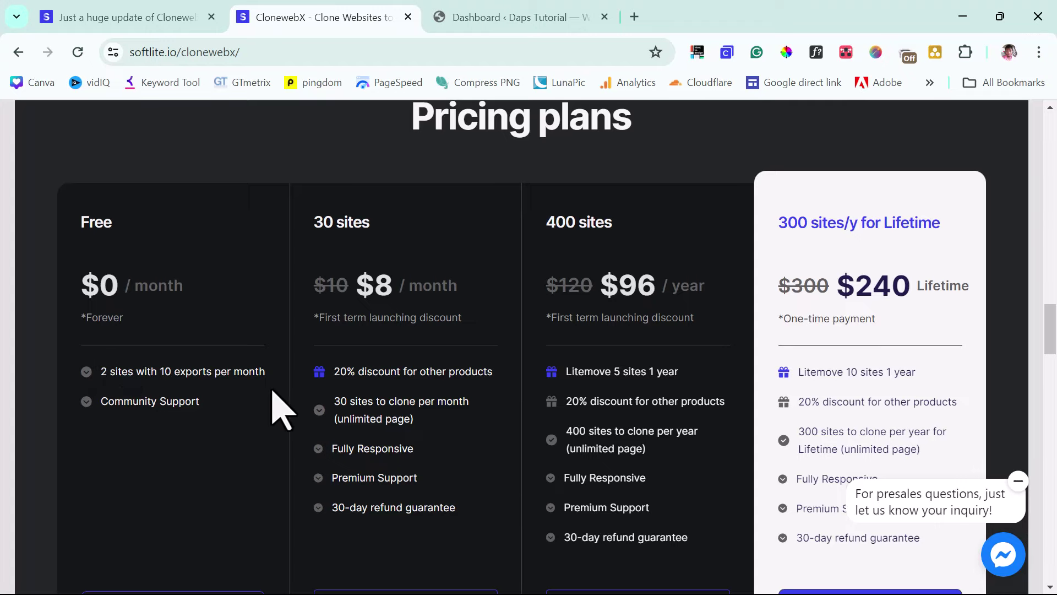
scroll(282, 407, up, 3)
scroll(281, 407, down, 1)
scroll(282, 408, down, 1)
scroll(861, 302, up, 2)
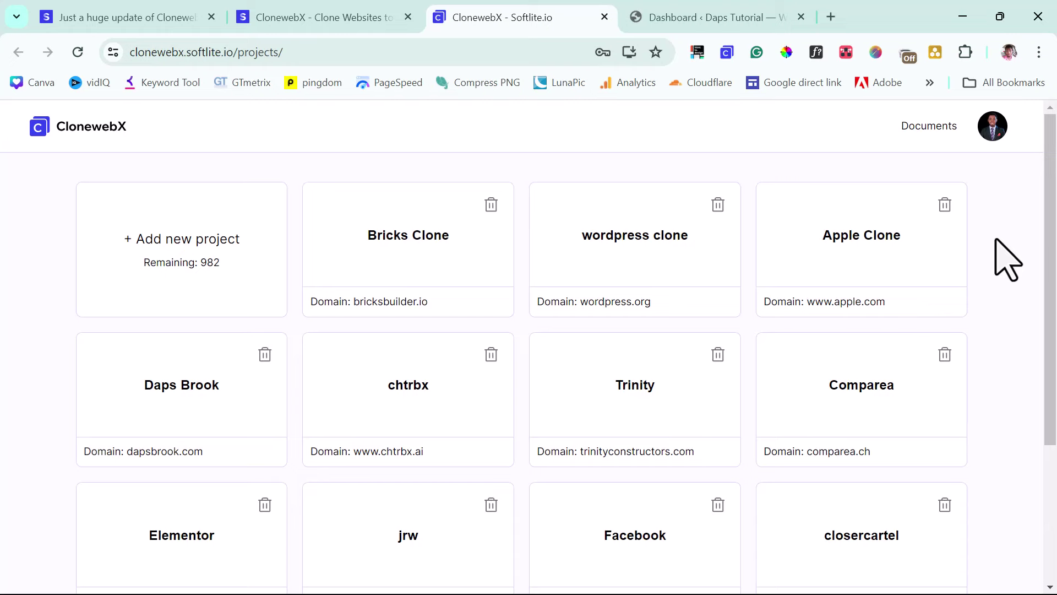
scroll(1006, 259, down, 2)
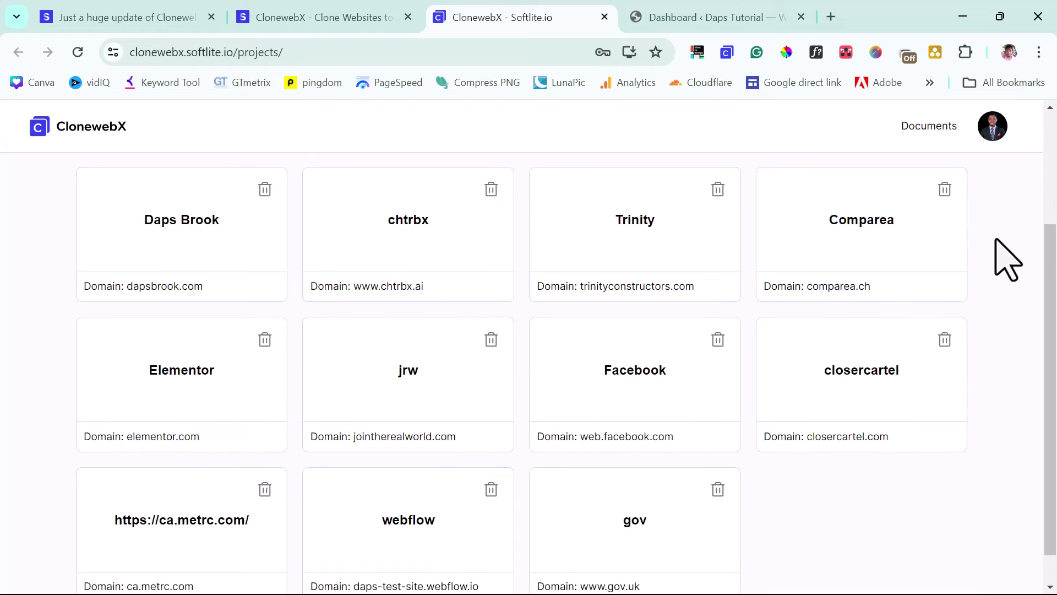
Step: Open the Elementor project's saved pages and view the cloned elementor.com homepage
click(157, 370)
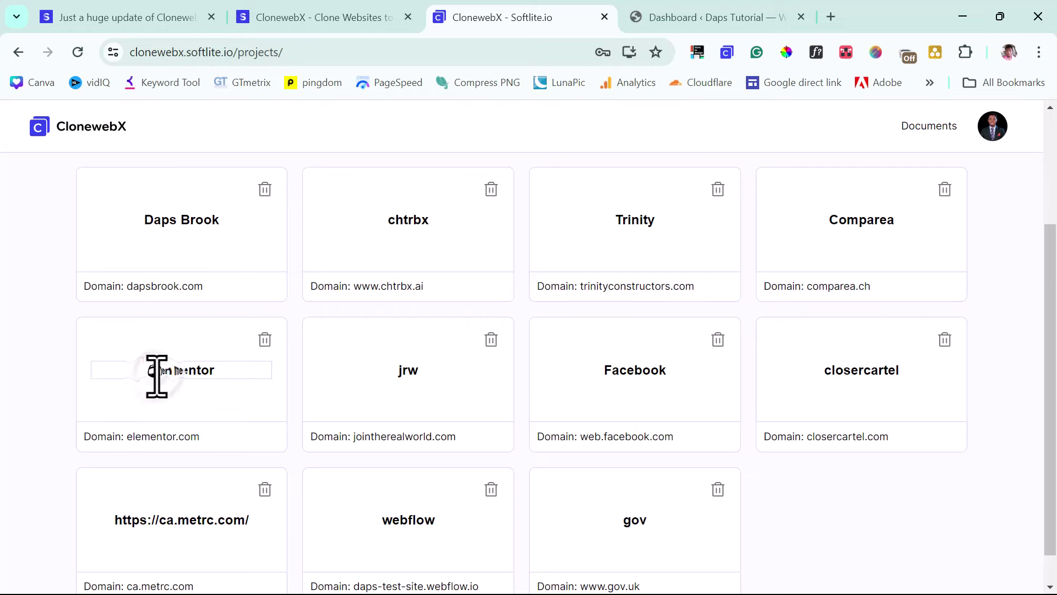
click(153, 442)
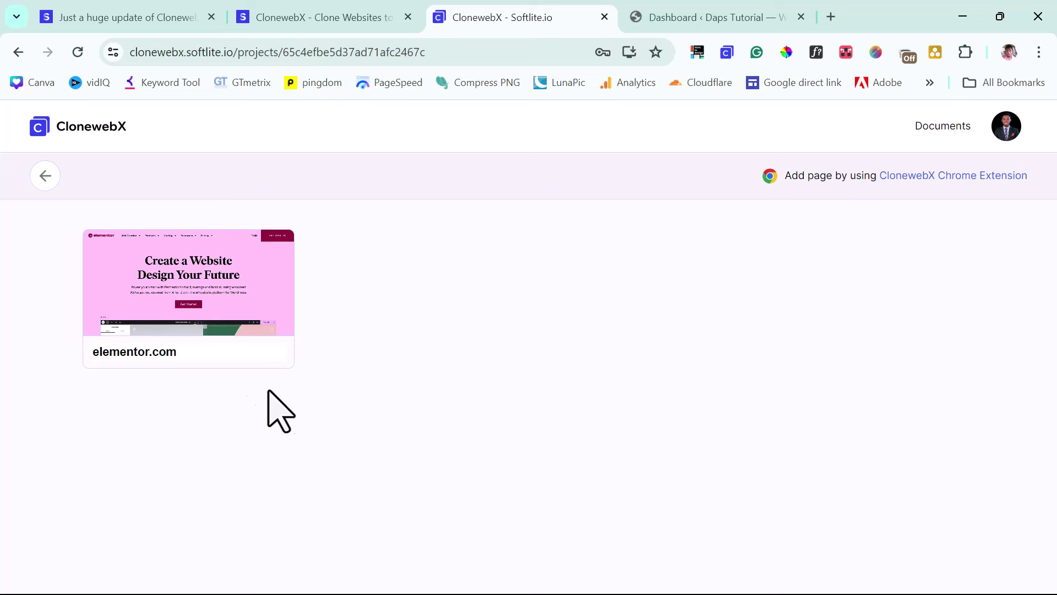
mouse_move(189, 298)
click(178, 285)
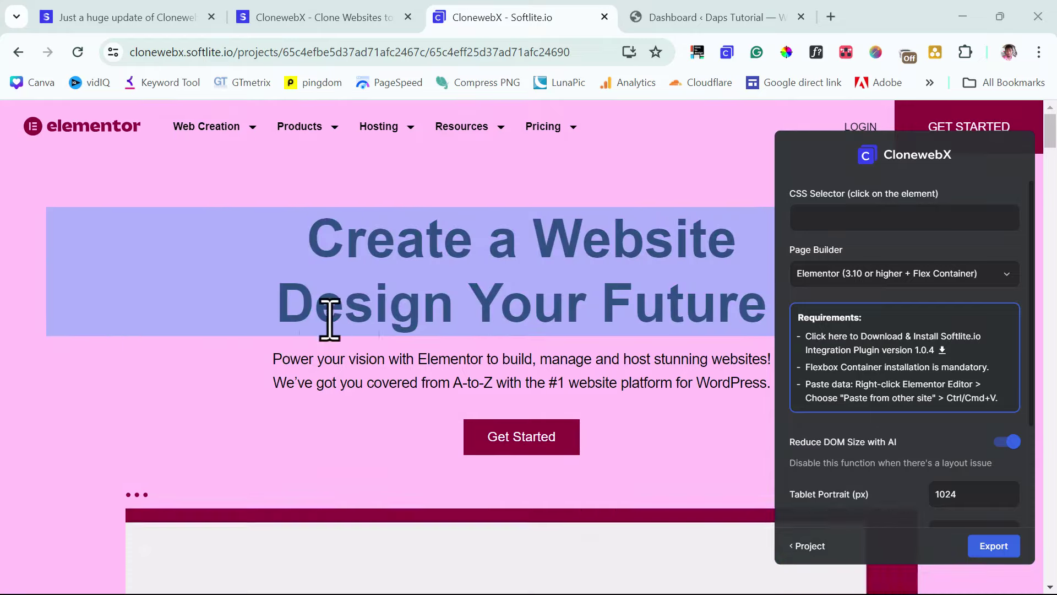
scroll(280, 330, down, 10)
scroll(281, 348, down, 8)
scroll(282, 347, down, 8)
scroll(281, 348, down, 6)
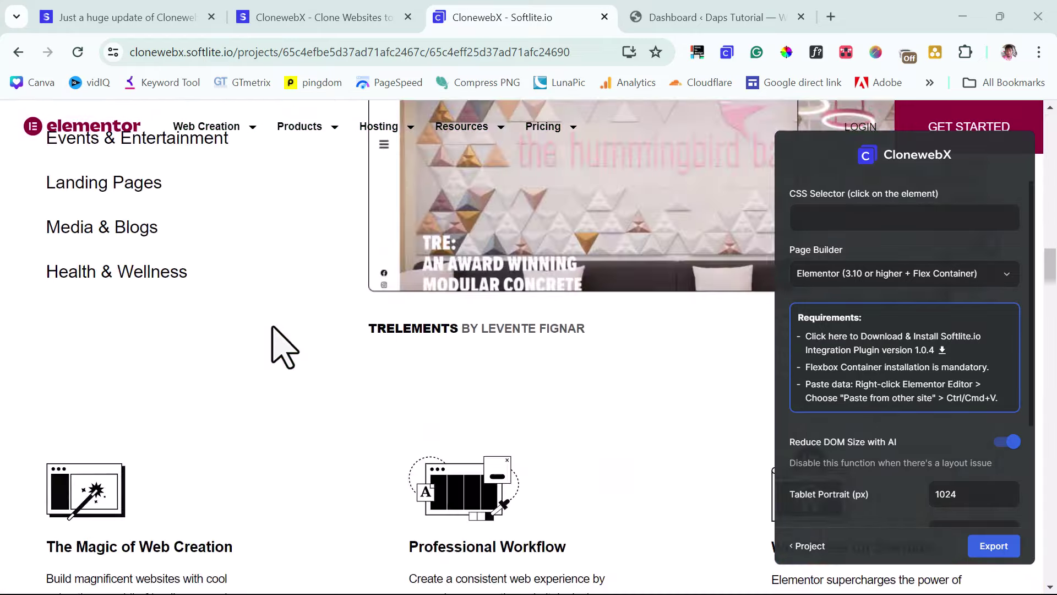
scroll(282, 347, down, 3)
scroll(281, 347, down, 8)
scroll(281, 346, down, 8)
scroll(281, 346, down, 6)
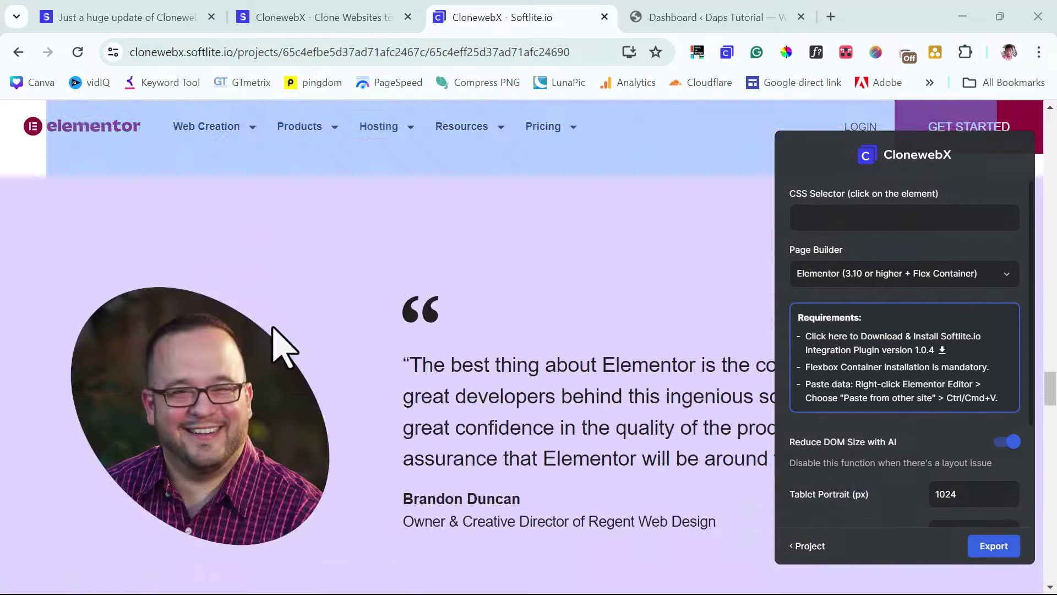
scroll(281, 346, down, 6)
scroll(281, 348, down, 4)
scroll(283, 347, up, 3)
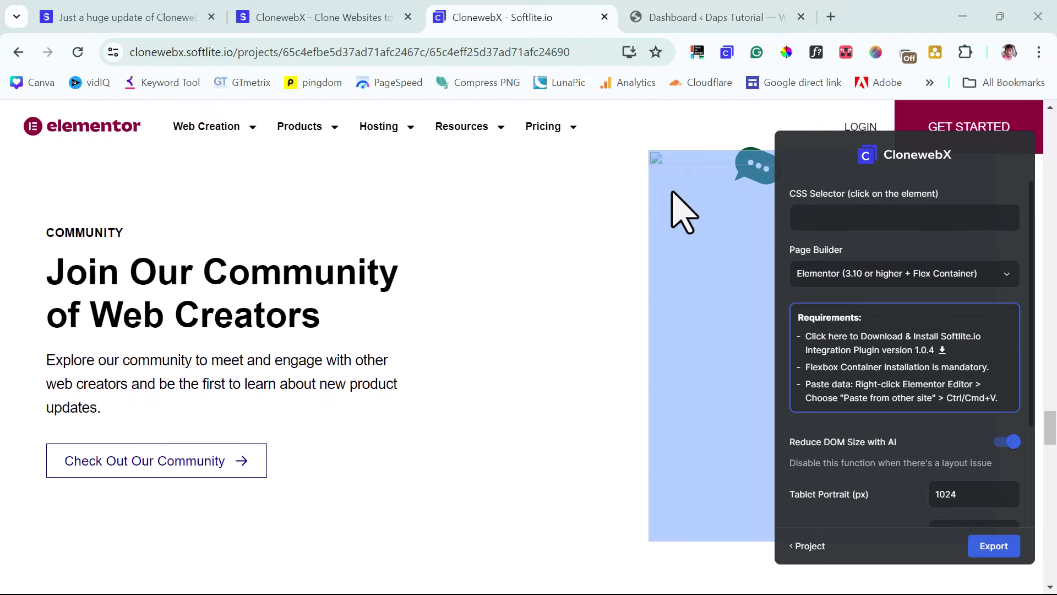
scroll(684, 211, up, 8)
scroll(683, 212, up, 8)
scroll(684, 212, up, 6)
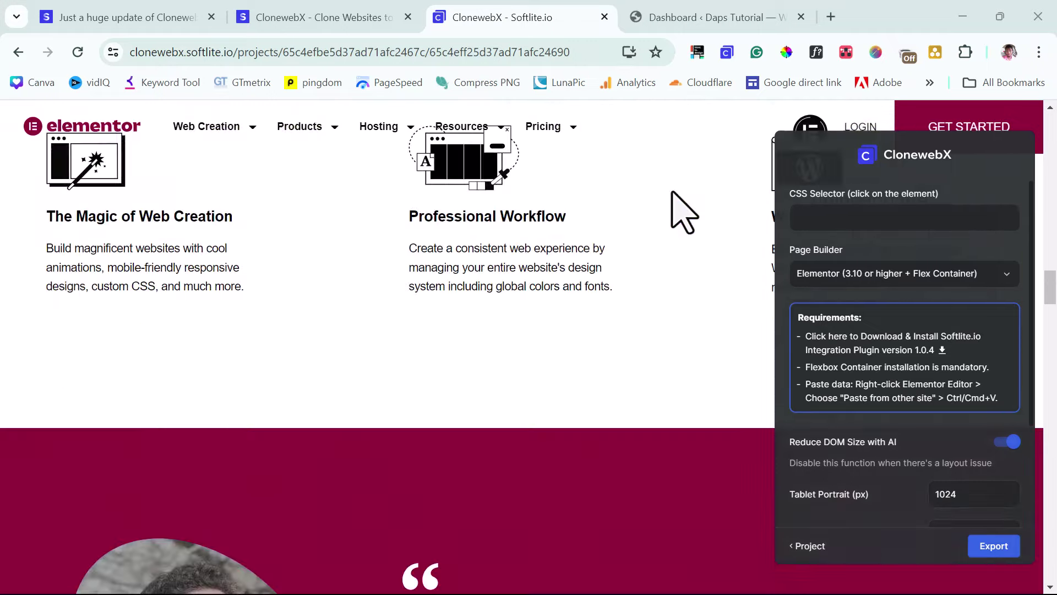
scroll(683, 212, up, 6)
scroll(684, 211, up, 8)
scroll(684, 211, up, 8)
scroll(684, 212, up, 6)
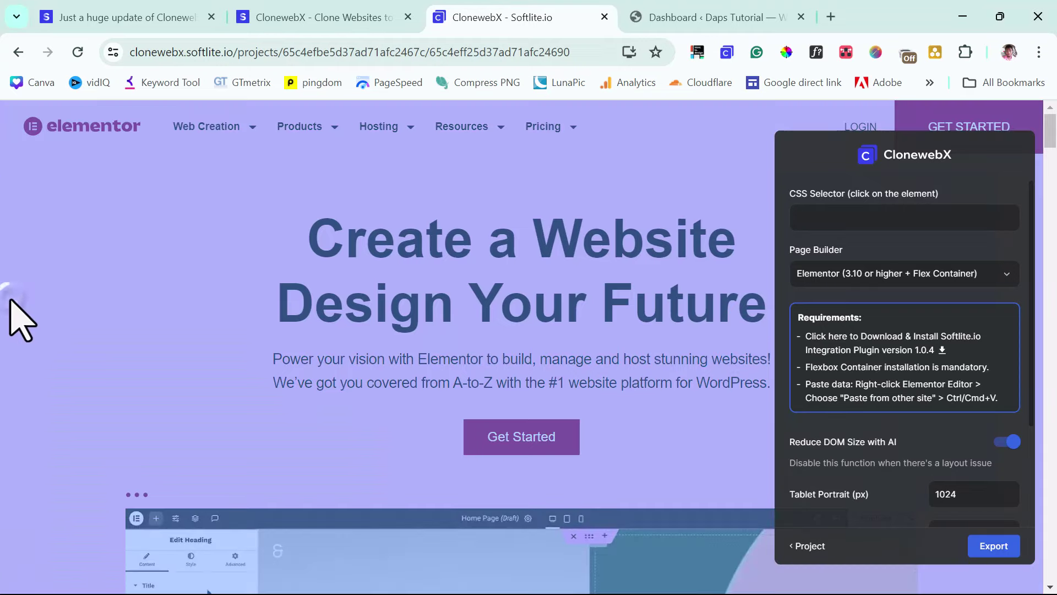
Step: Copy the whole hero container as Breakdance data, then go to the WordPress dashboard
click(12, 295)
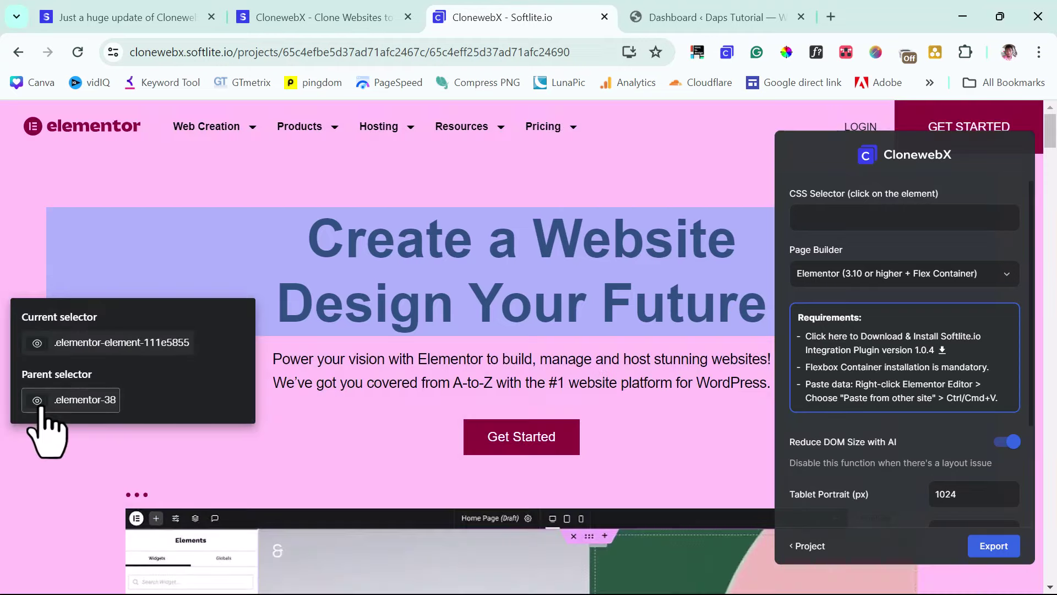
click(79, 400)
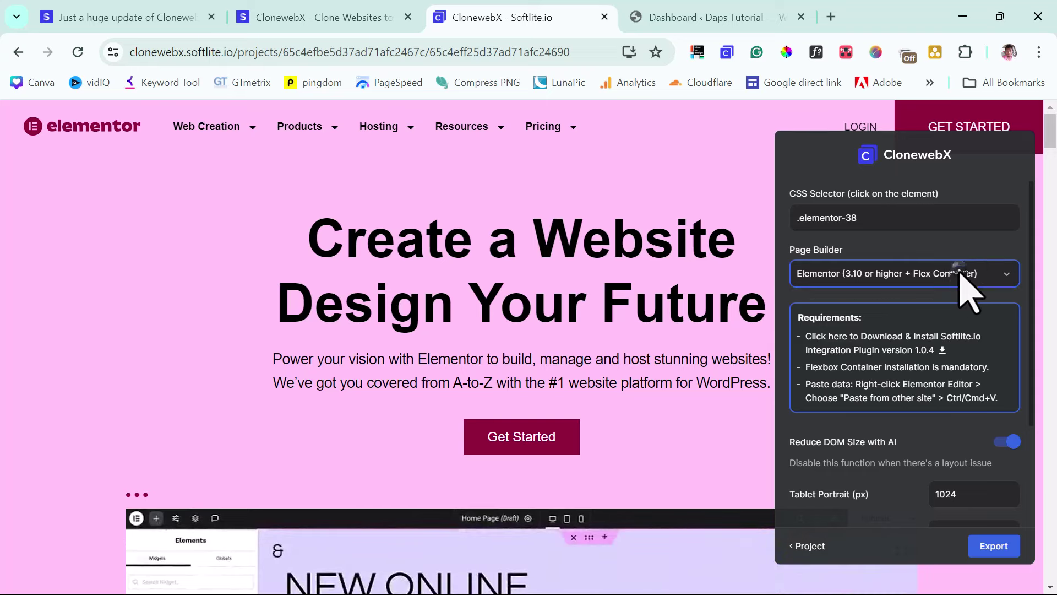
click(949, 273)
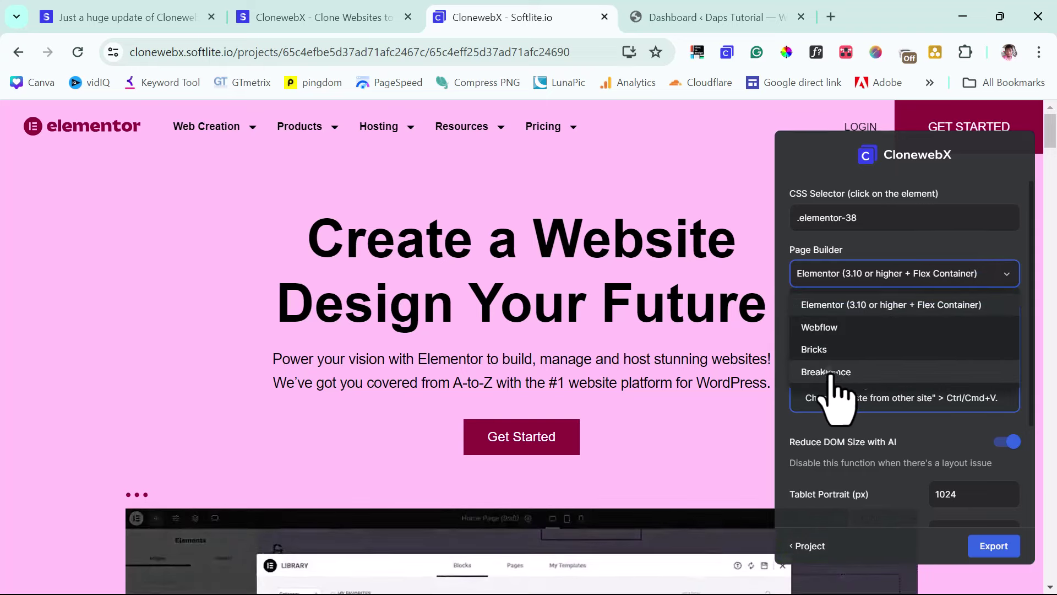
click(826, 373)
scroll(909, 397, down, 3)
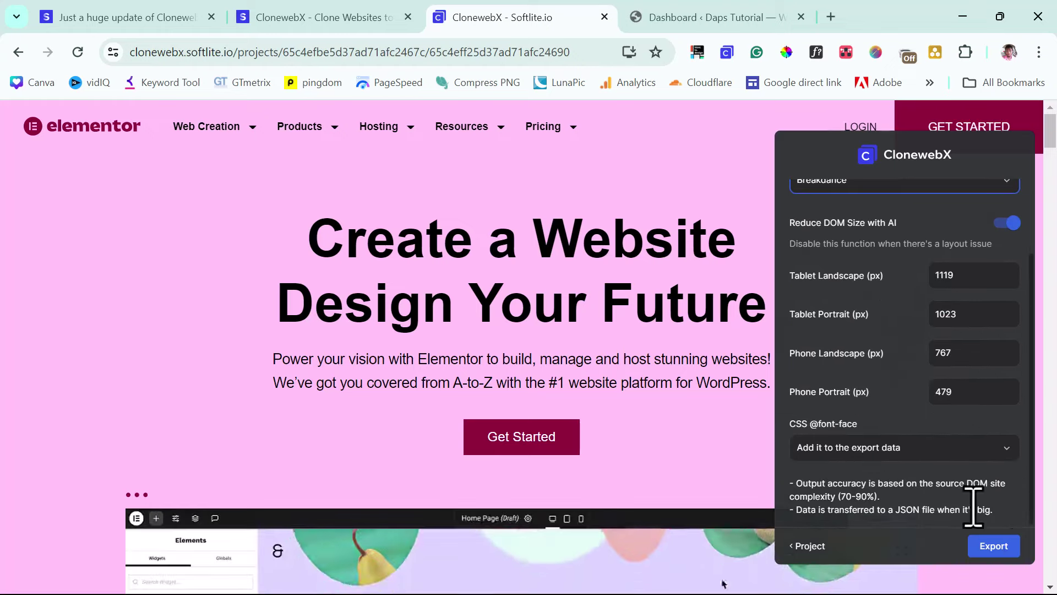
click(994, 546)
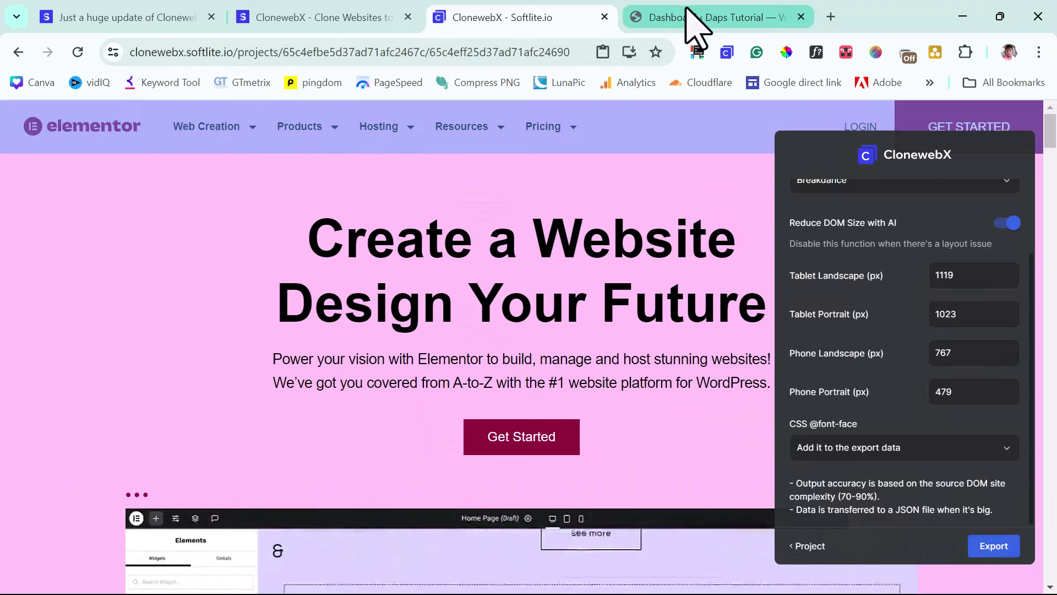
click(665, 17)
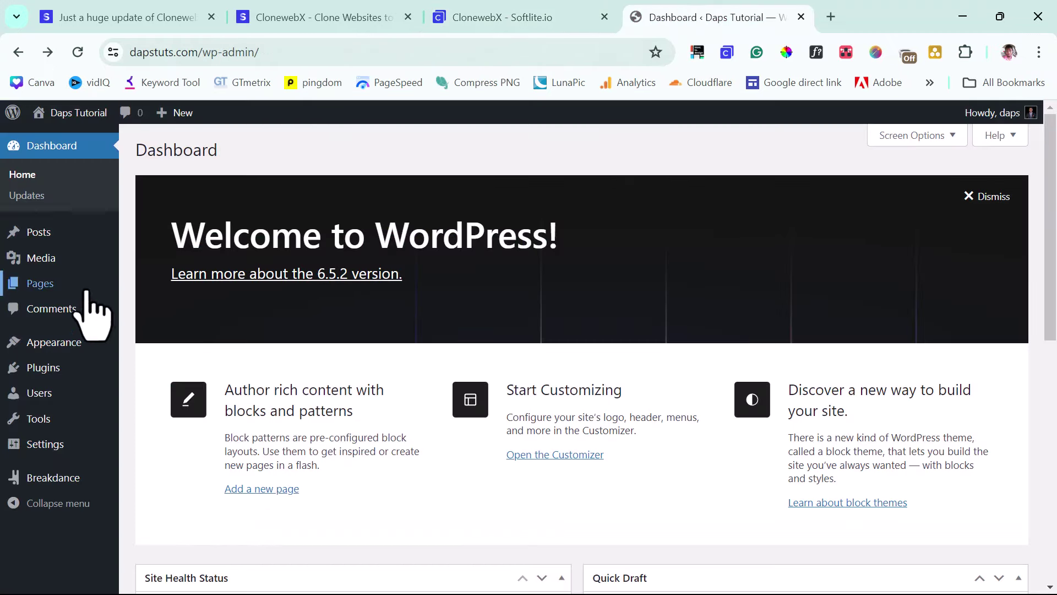
Step: Add and publish a new page titled 'Test', then edit it in Breakdance
mouse_move(40, 284)
click(148, 307)
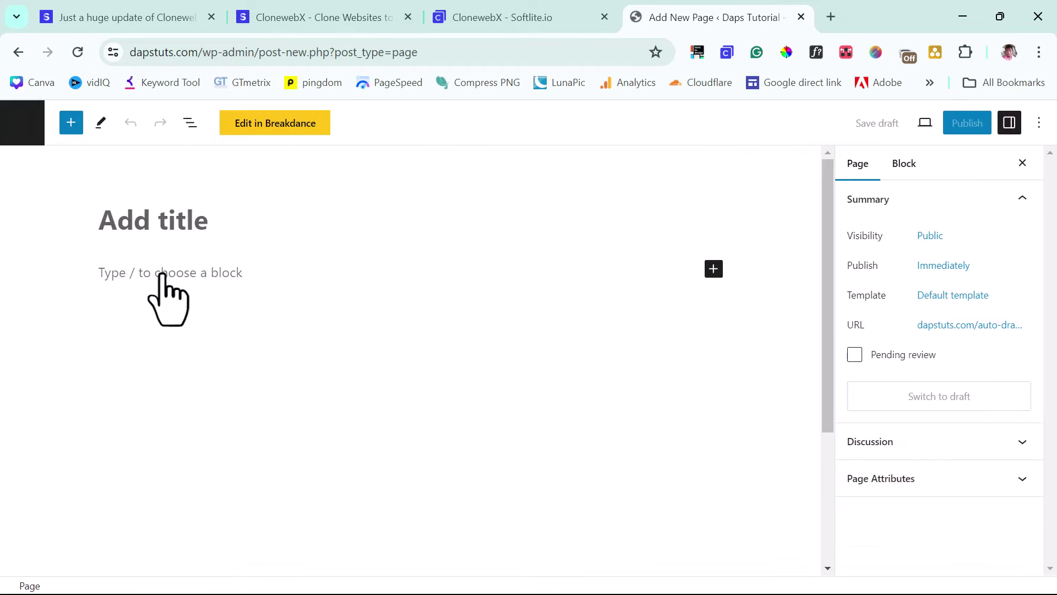
click(145, 221)
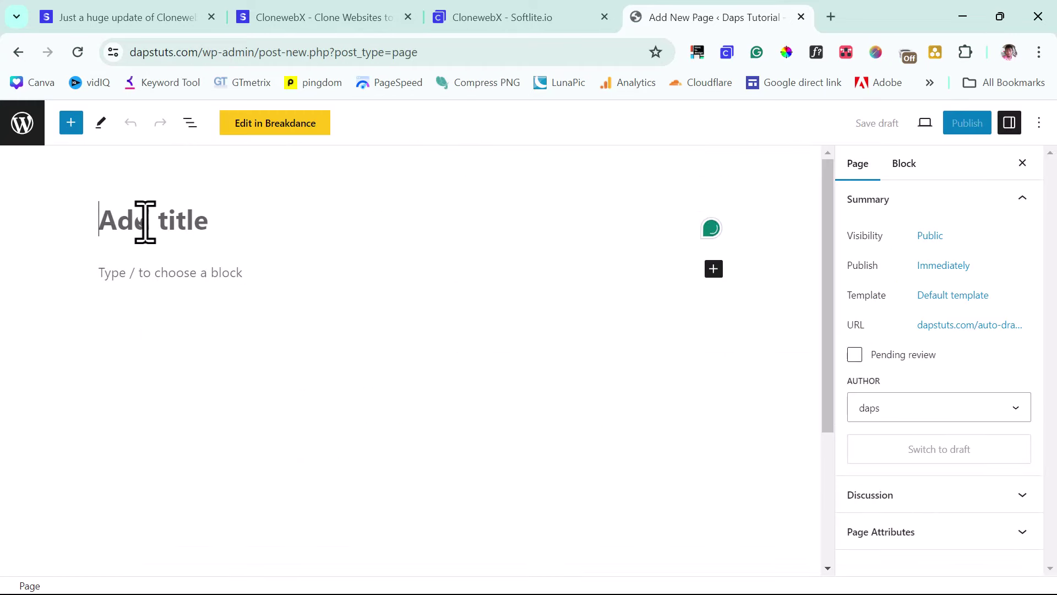
text(Test)
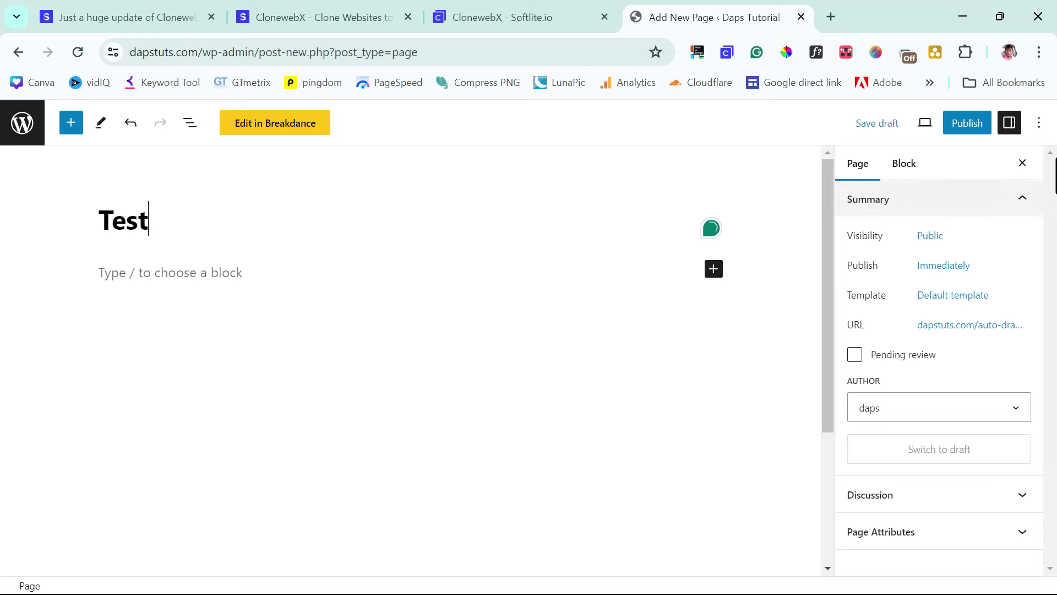
click(967, 123)
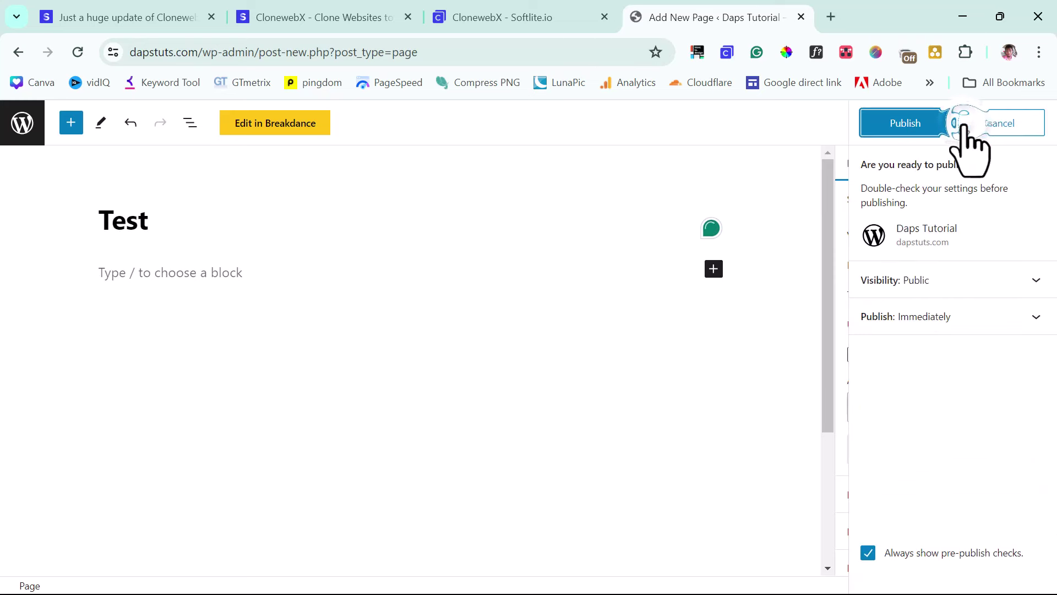
click(905, 123)
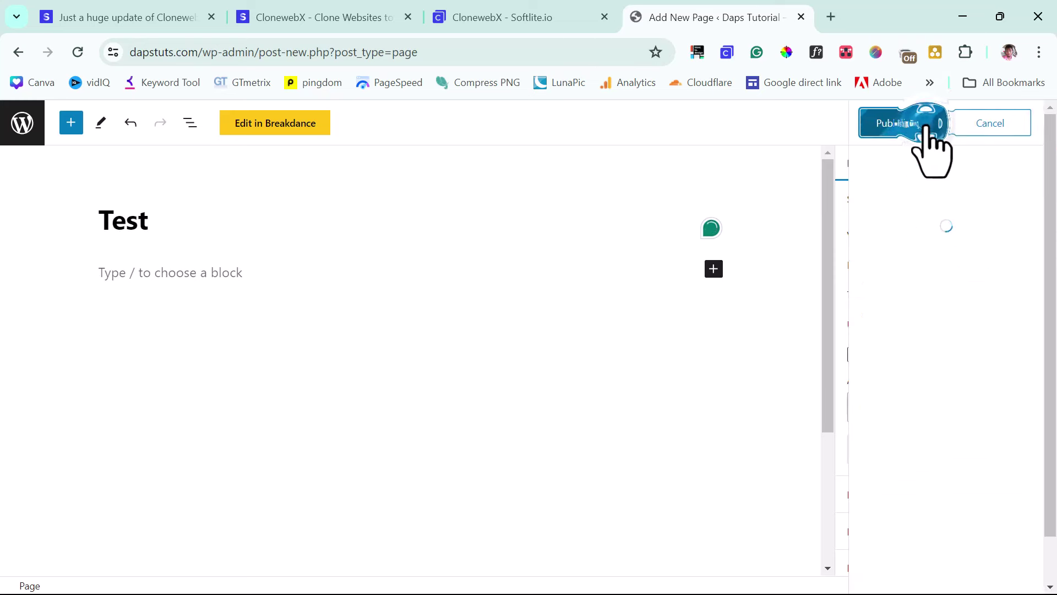
click(274, 123)
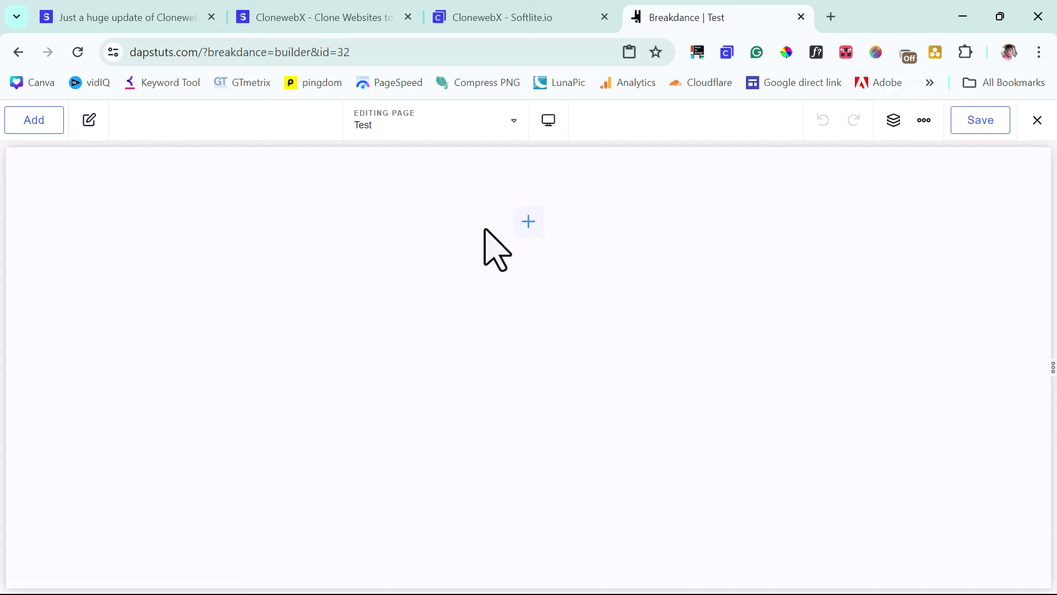
Step: Paste the copied Elementor homepage content onto the empty Breakdance canvas
right_click(488, 221)
click(508, 269)
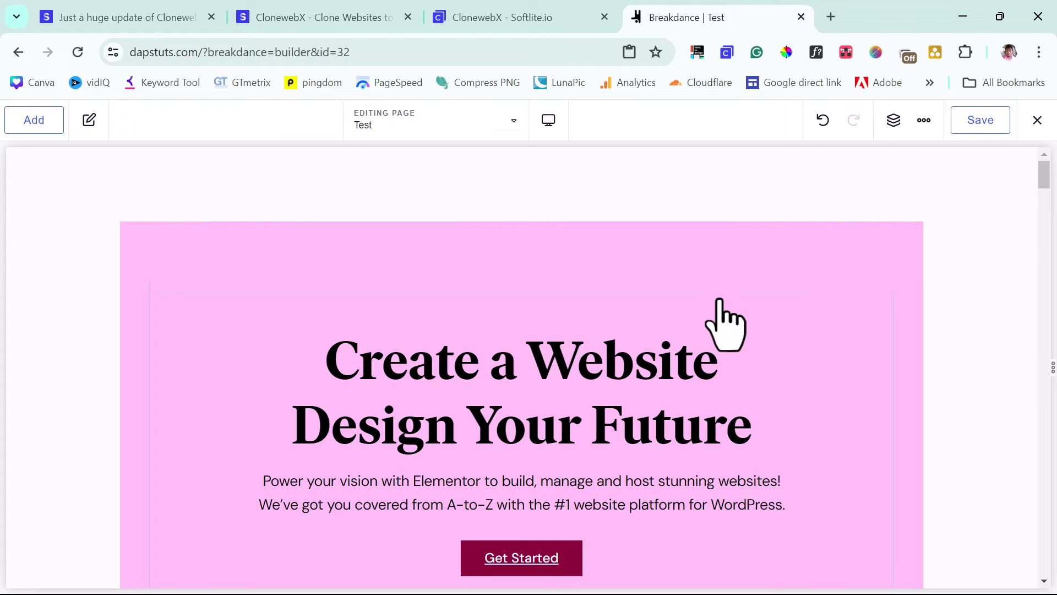
scroll(727, 320, down, 5)
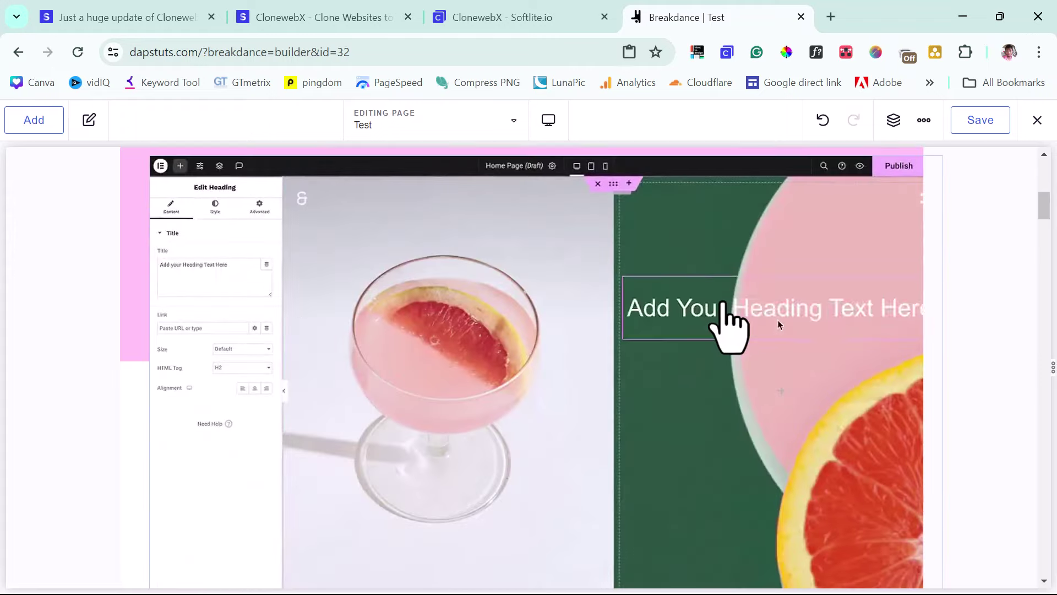
scroll(727, 320, down, 5)
scroll(727, 321, down, 5)
scroll(727, 321, down, 5)
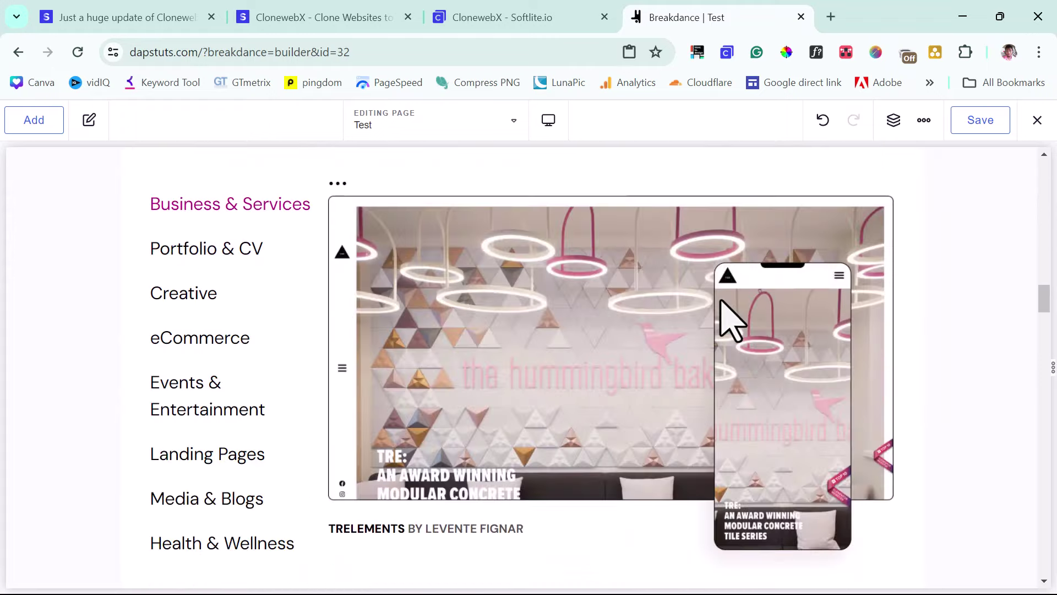
scroll(726, 321, down, 5)
scroll(726, 321, down, 5)
scroll(727, 319, down, 3)
scroll(727, 318, down, 5)
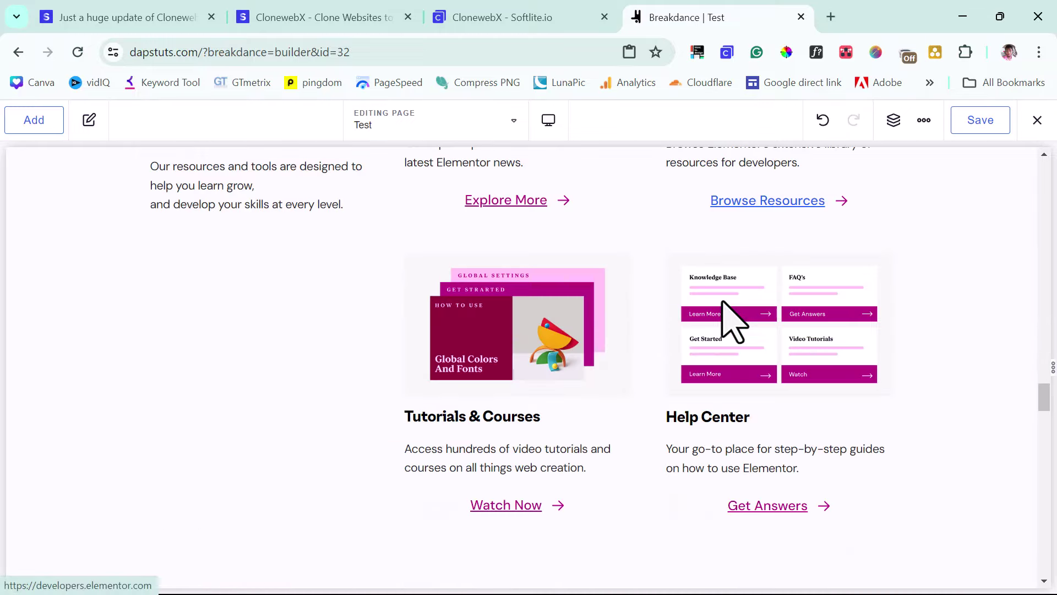
scroll(727, 318, down, 5)
scroll(727, 320, down, 5)
scroll(727, 321, down, 5)
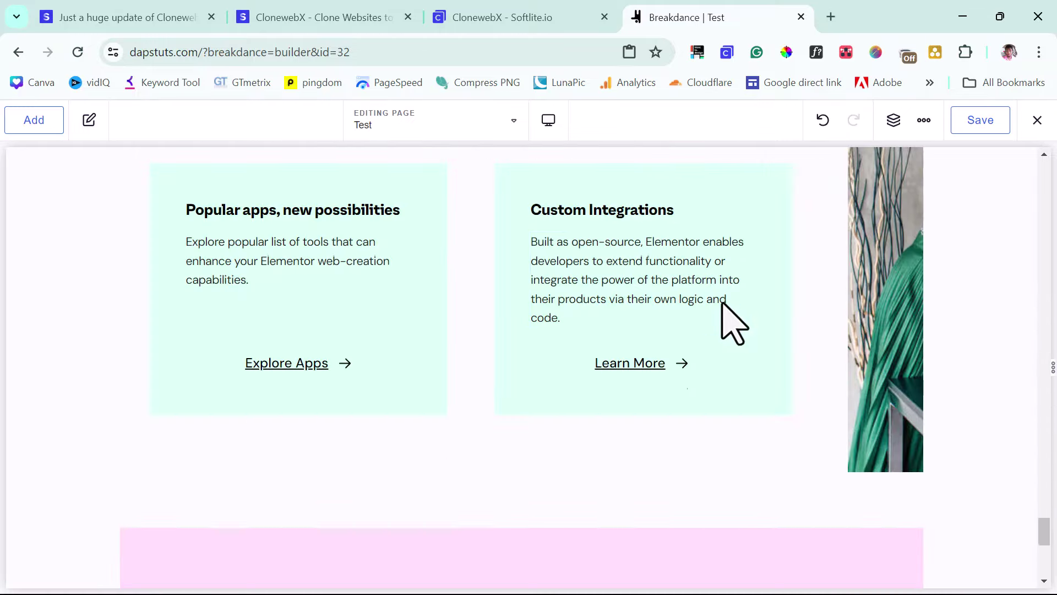
scroll(726, 320, down, 1)
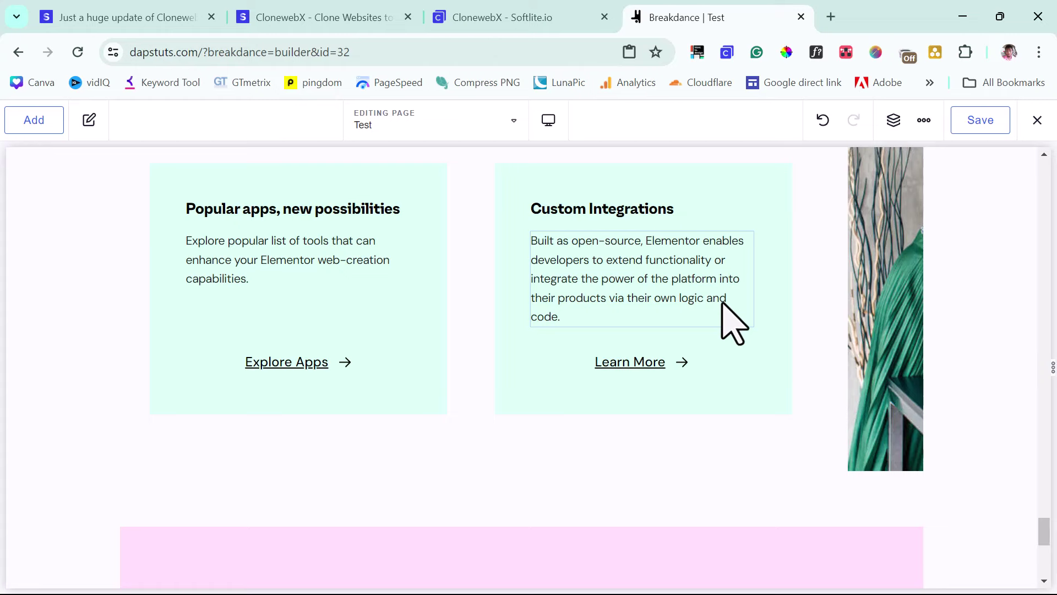
scroll(727, 321, down, 5)
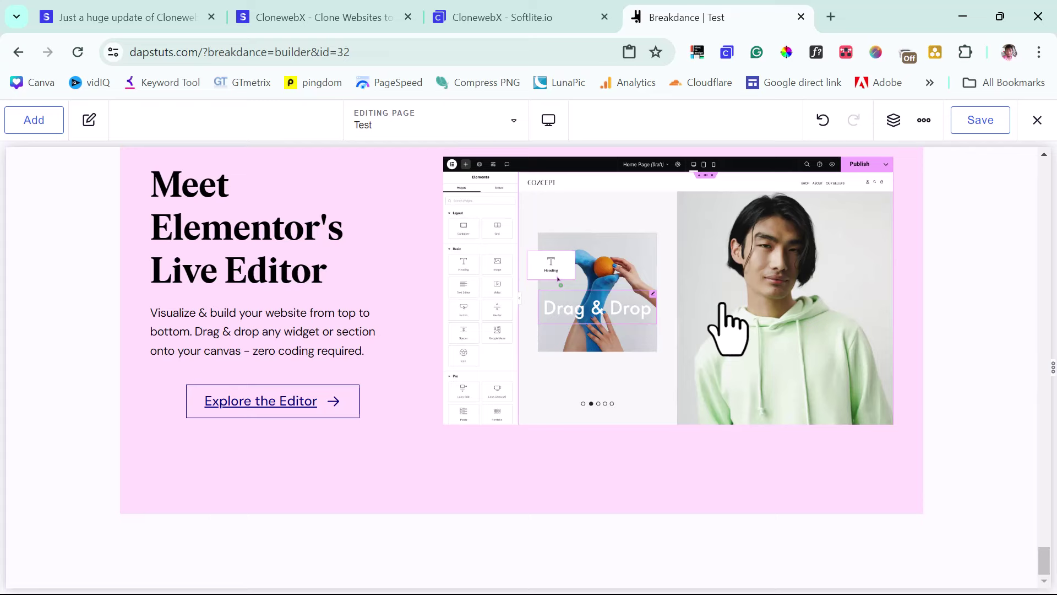
scroll(729, 327, down, 5)
scroll(729, 326, down, 5)
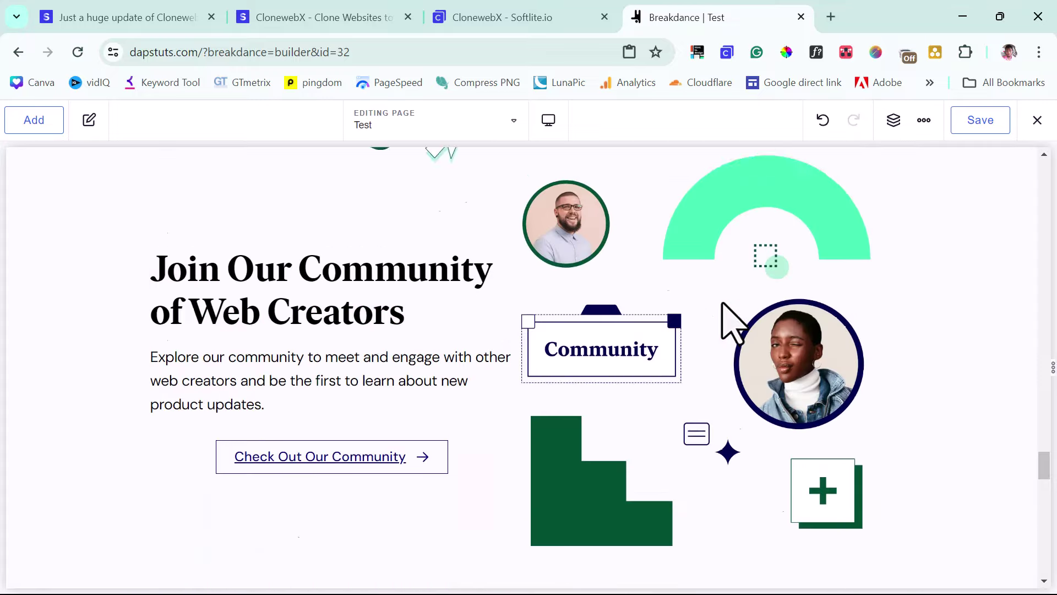
scroll(729, 327, down, 5)
scroll(728, 327, down, 5)
scroll(728, 326, up, 5)
scroll(729, 326, up, 5)
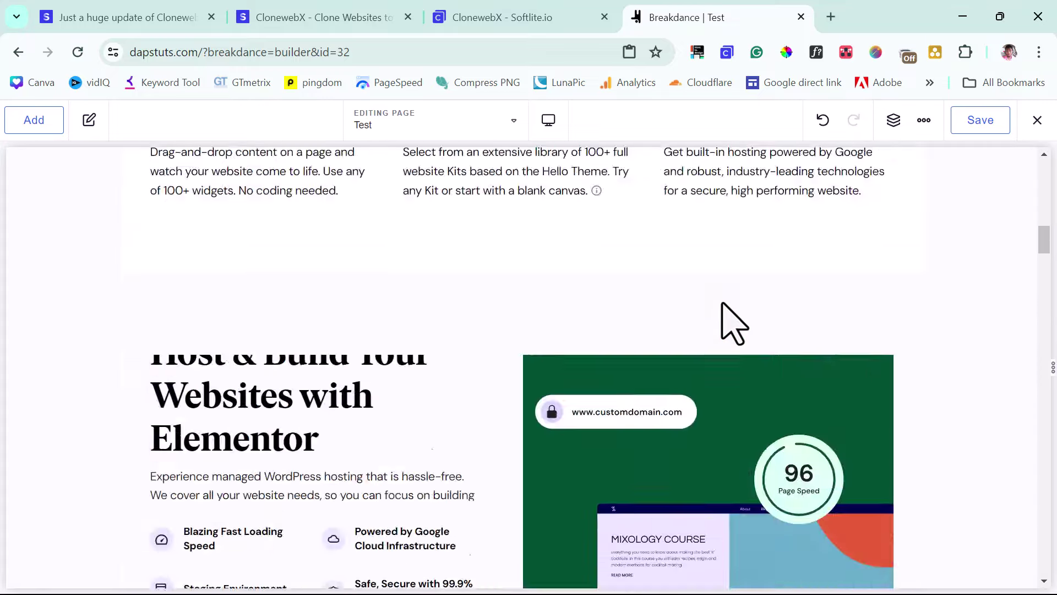
scroll(728, 327, up, 8)
scroll(733, 322, up, 5)
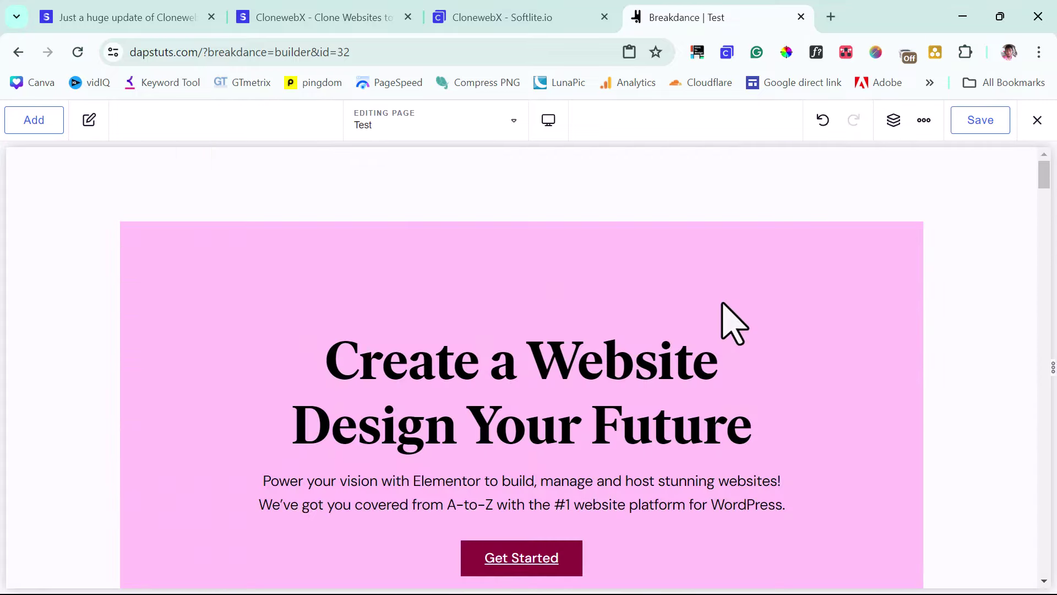